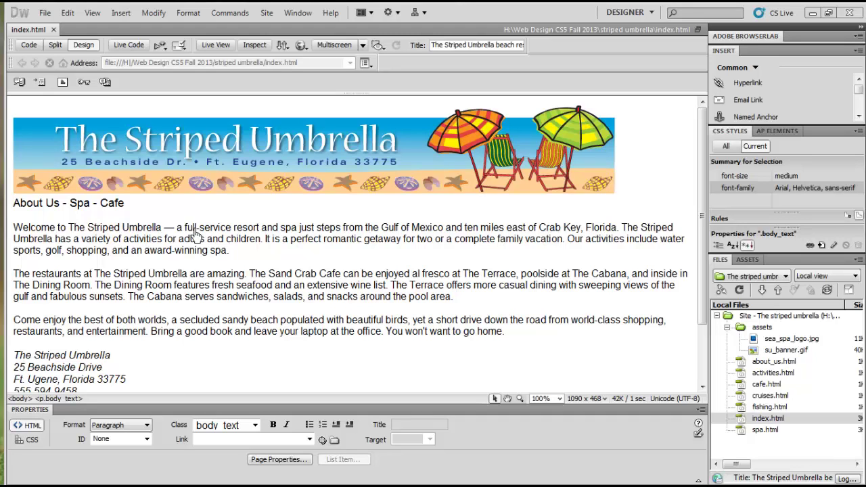
Step: Place the insertion point in the About Us - Spa - Cafe line under the banner
click(56, 206)
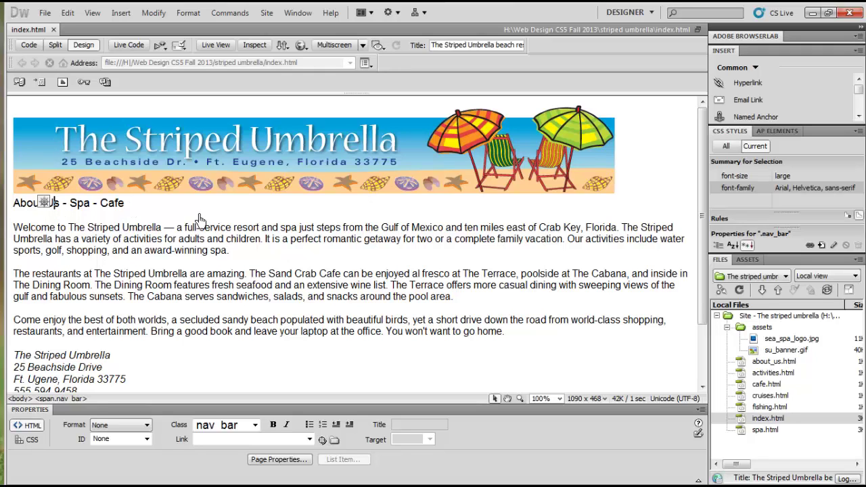
Step: Replace 'About Us - Spa - Cafe' with 'Home - About Us - Spa - Cafe- Activities', fixing typos
drag(126, 205, 19, 206)
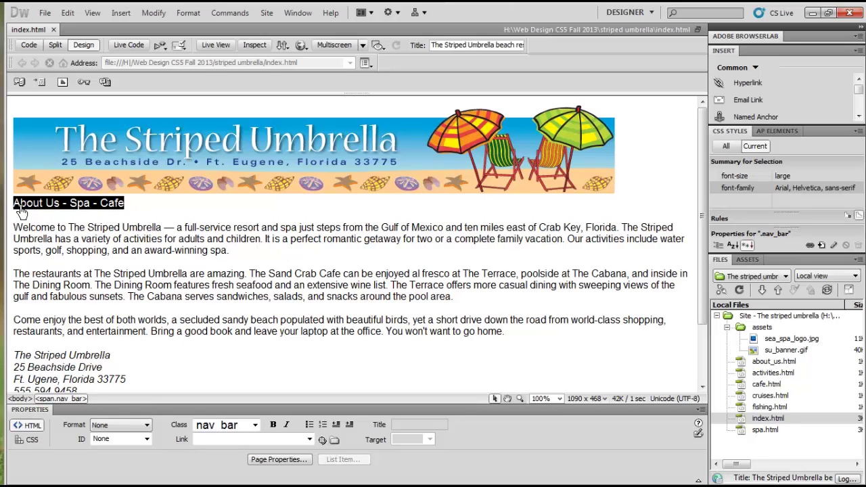
text(Home )
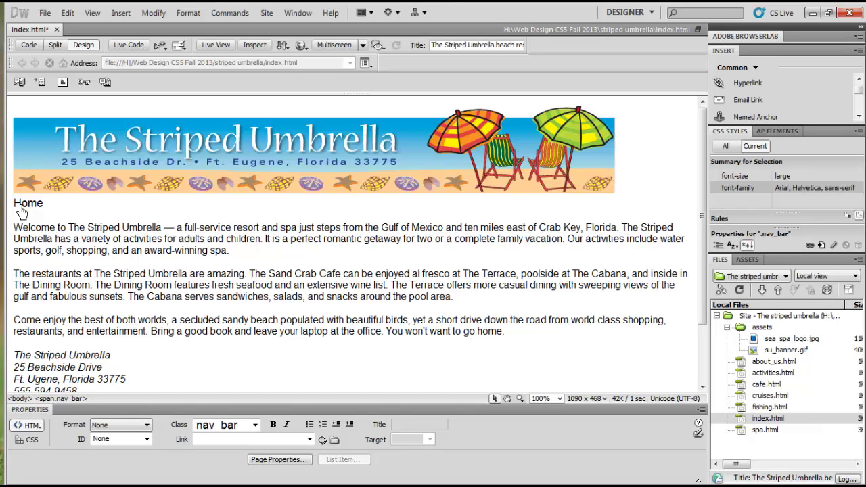
text(- )
text(About USD)
key(BackSpace)
key(BackSpace)
text(d)
key(BackSpace)
text(s)
key(ctrl+z)
text(-)
key(BackSpace)
key(BackSpace)
key(BackSpace)
text(d)
key(shift+Left)
text(s - Spa - )
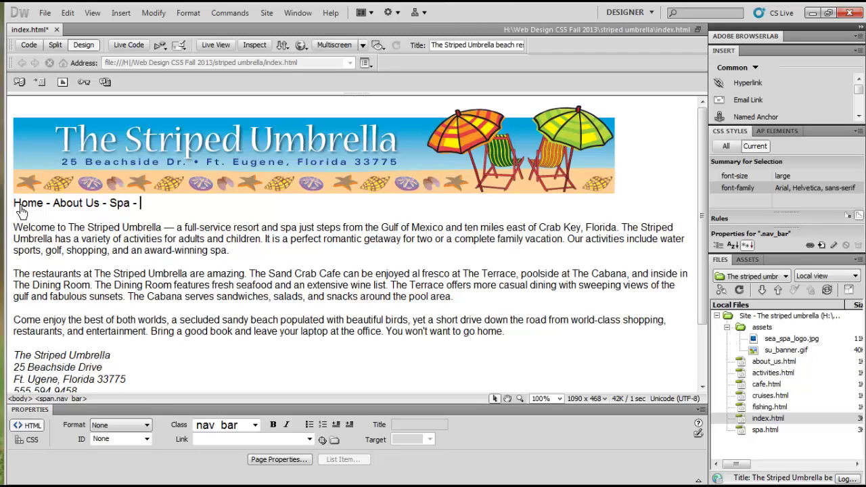
text(Cafe- Activities)
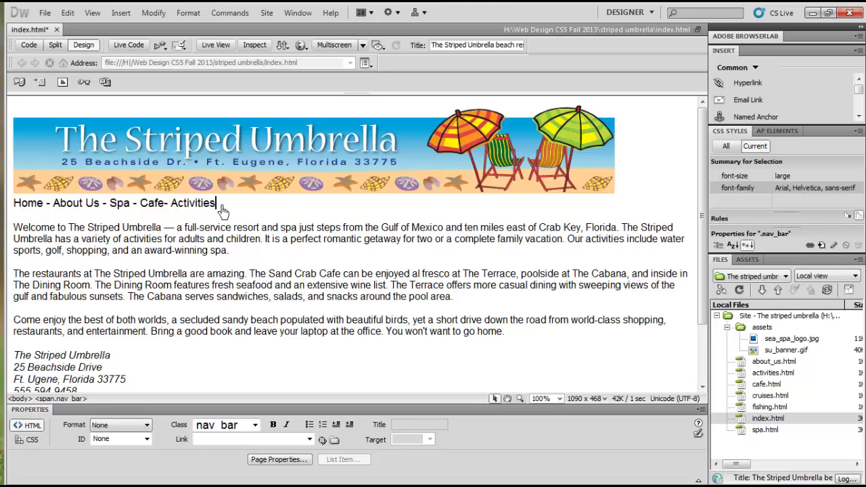
Step: Zoom the page to 150% and select the whole navigation line
click(562, 399)
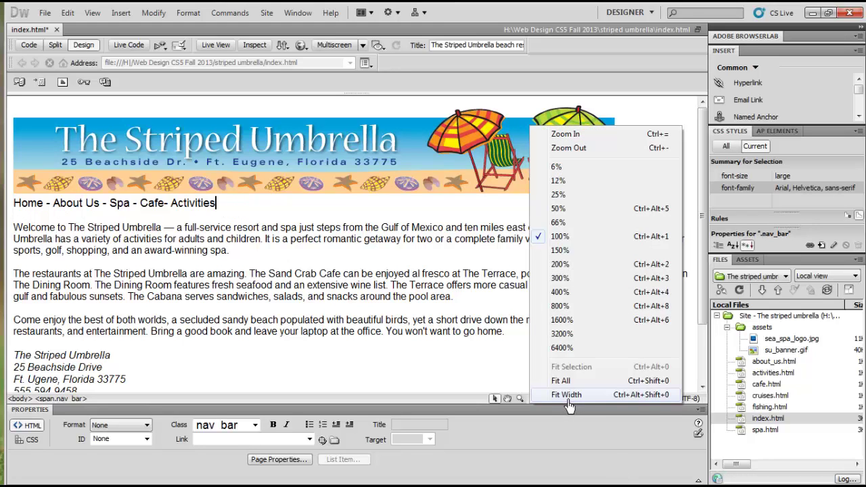
click(563, 250)
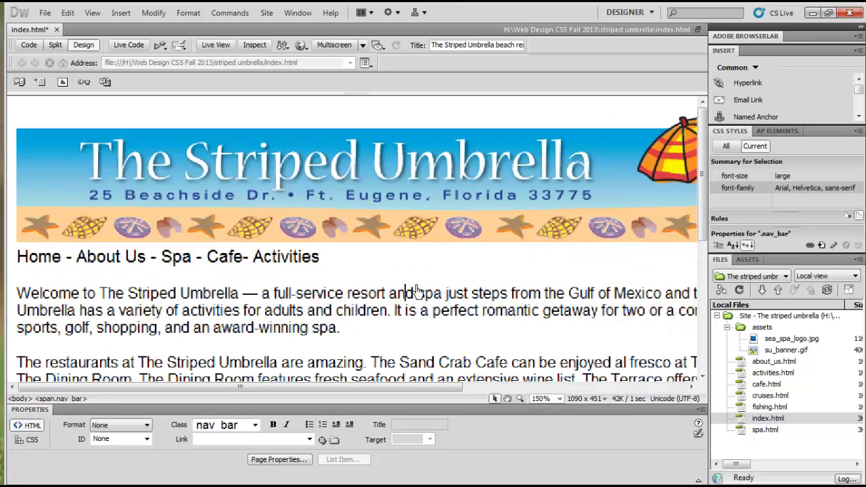
click(364, 273)
drag(364, 273, 31, 276)
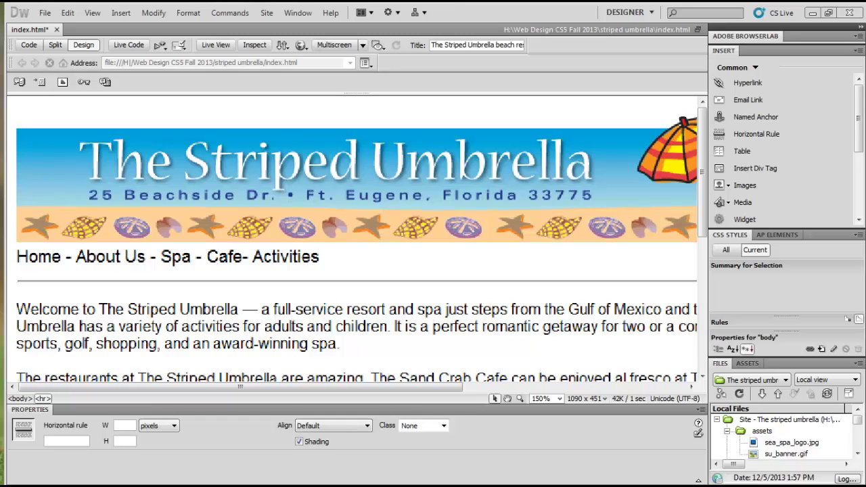
Step: Put the insertion point in the navigation line and bring up the workspace panel list
click(67, 278)
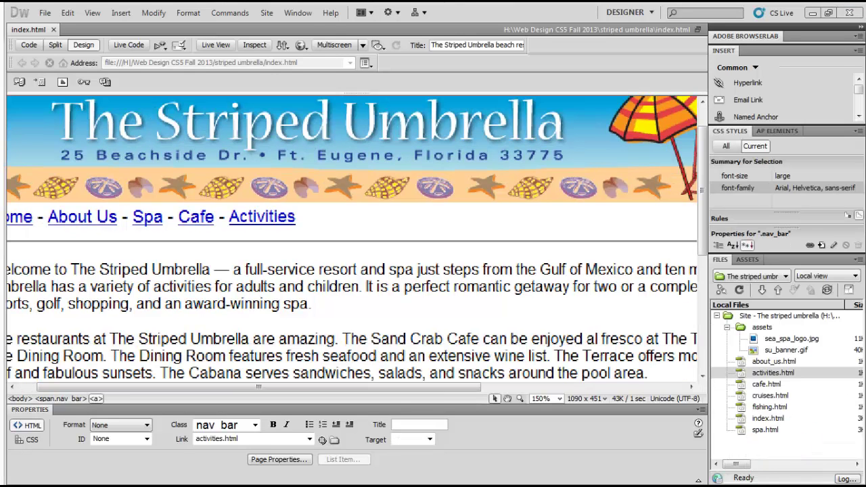
click(303, 14)
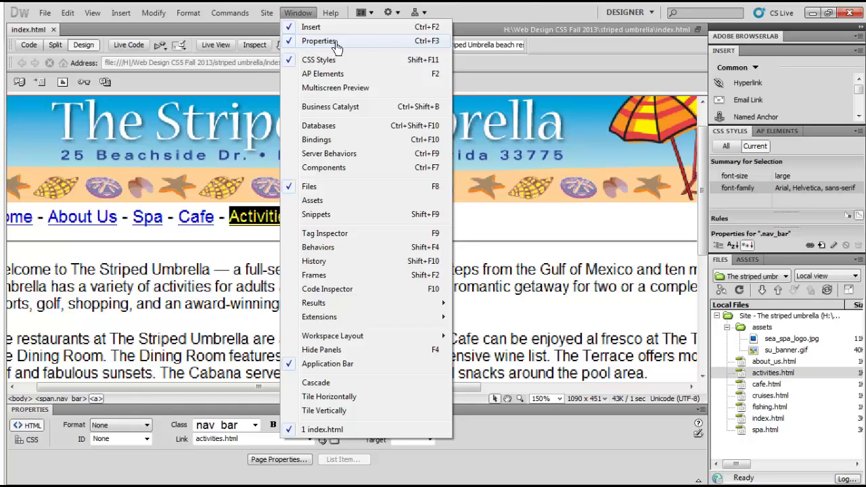
Step: Dismiss the workspace panel list and select a stretch of page text
click(562, 80)
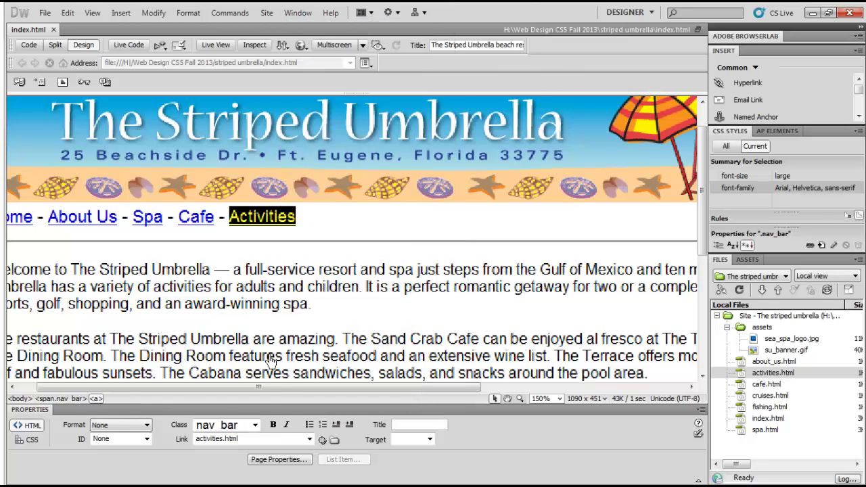
drag(271, 388, 181, 401)
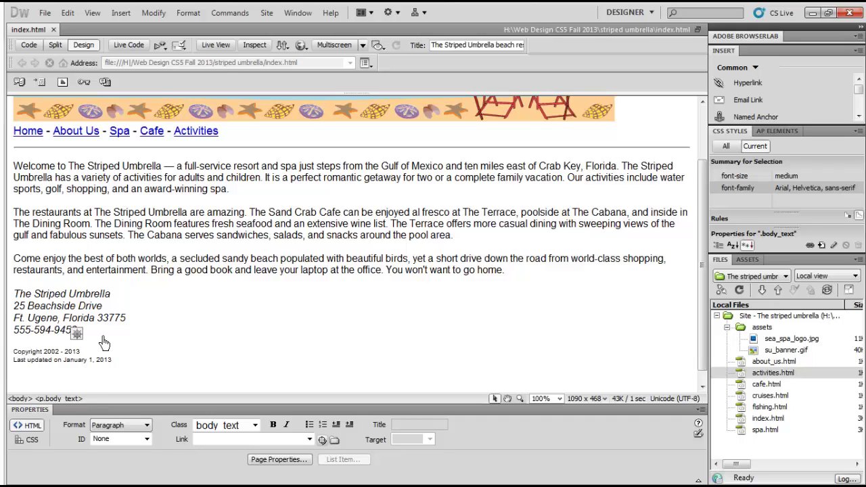
Step: Delete the stray element after the phone number, then cancel the Hyperlink dialog unused
key(BackSpace)
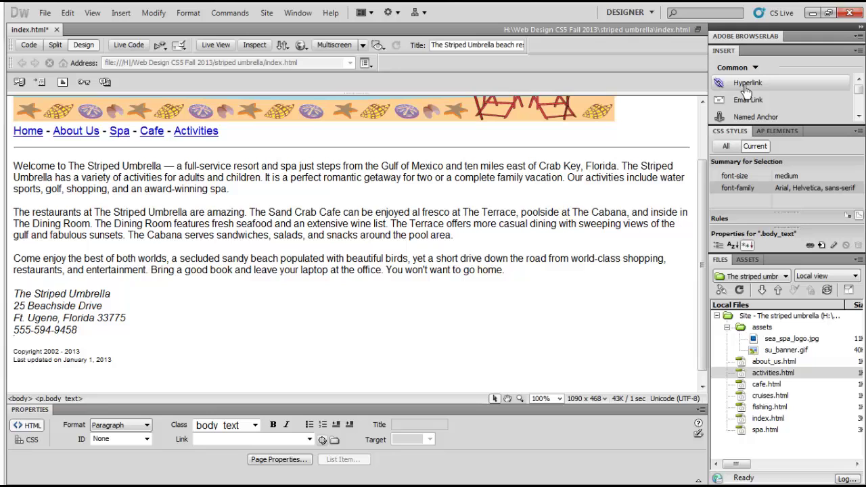
click(745, 90)
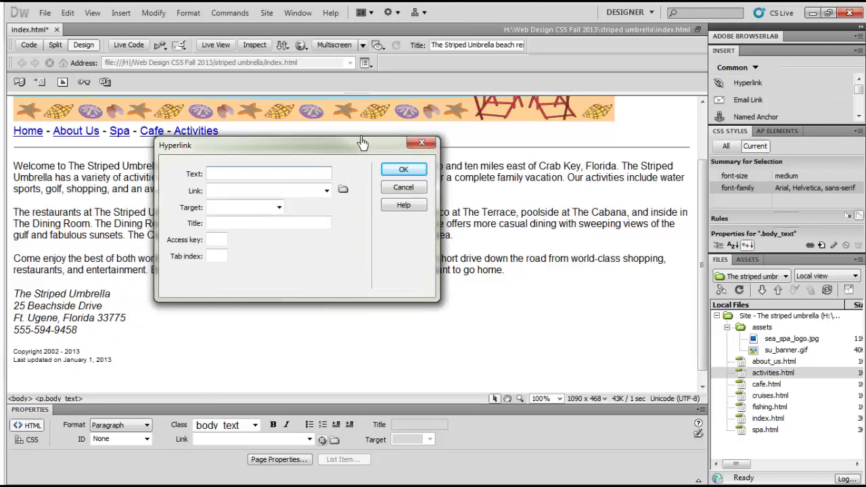
drag(356, 144, 381, 117)
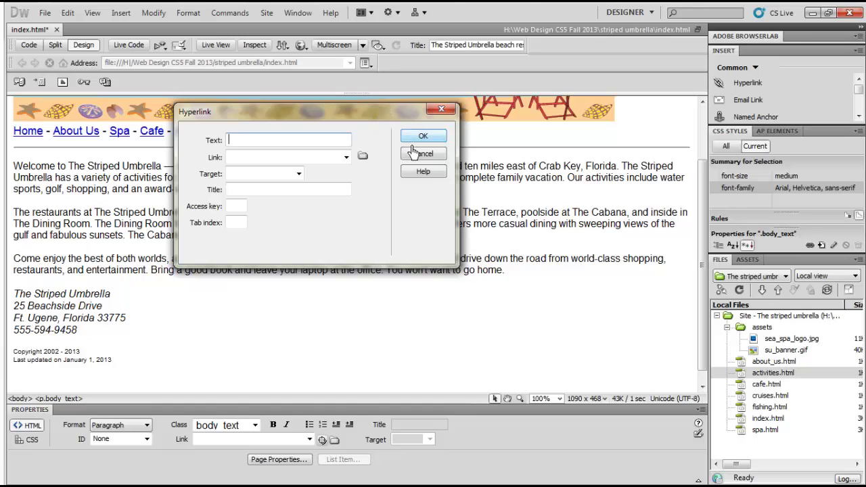
click(443, 111)
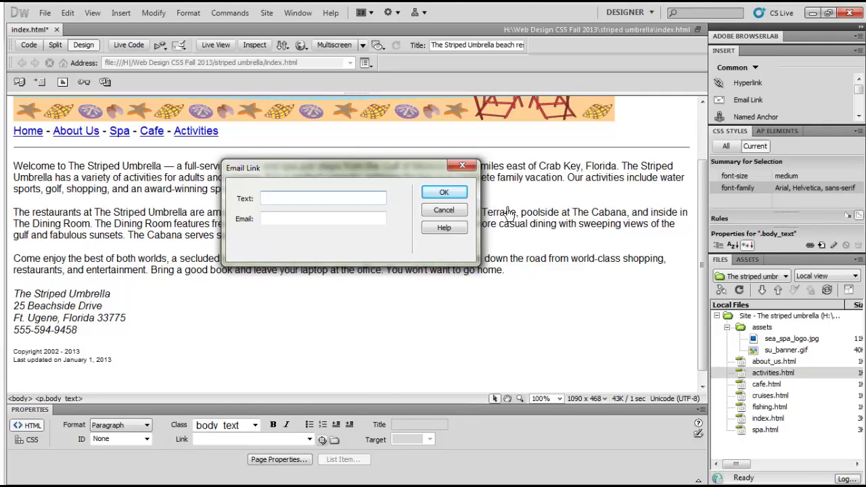
Step: Enter 'Club Manager' as the link text and the club manager's e-mail address, correcting typos
text(Club Manager)
key(Tab)
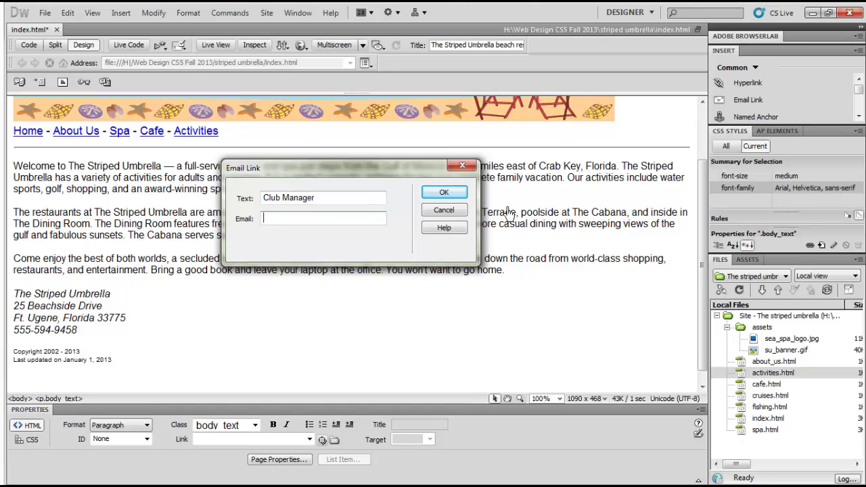
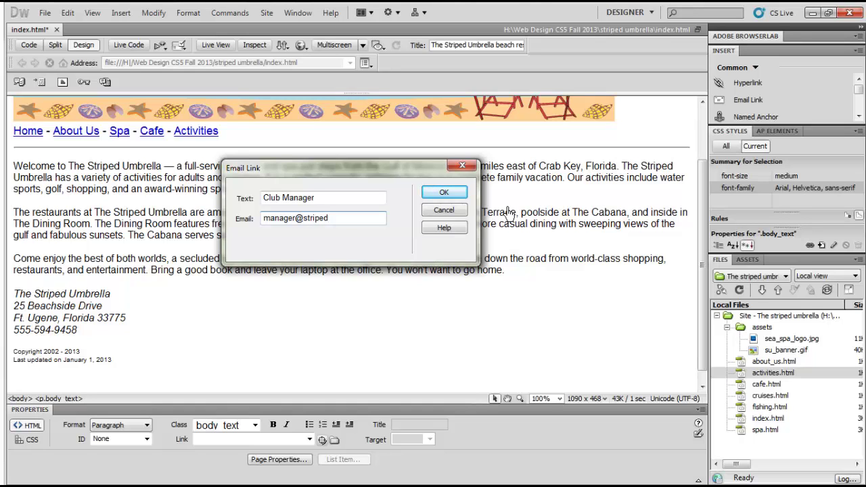
click(334, 219)
text(m)
Step: Insert the Club Manager e-mail link and check its mailto address in the Property inspector
click(444, 193)
click(165, 353)
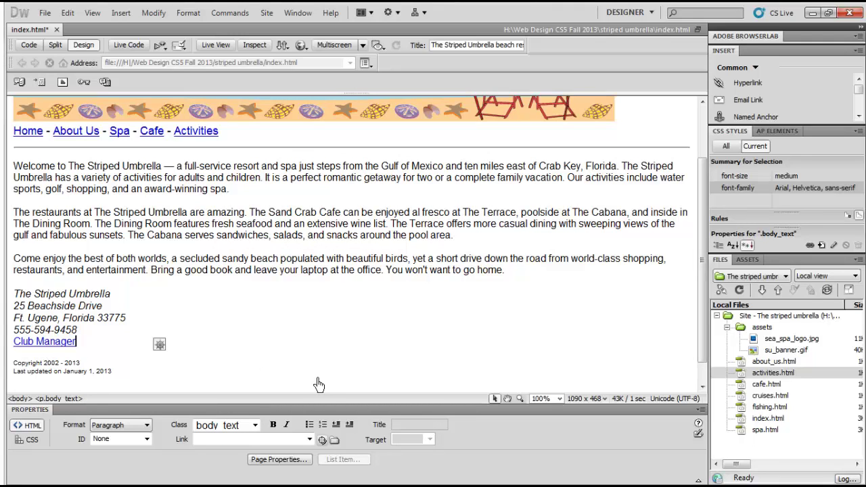
scroll(158, 344, down, 1)
click(31, 318)
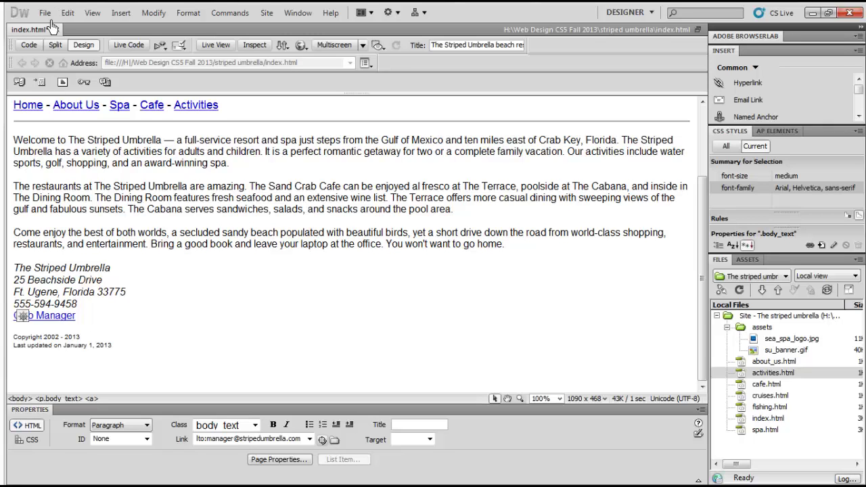
Step: Switch to Split view and select the mailto link's code on lines 36–37
click(55, 44)
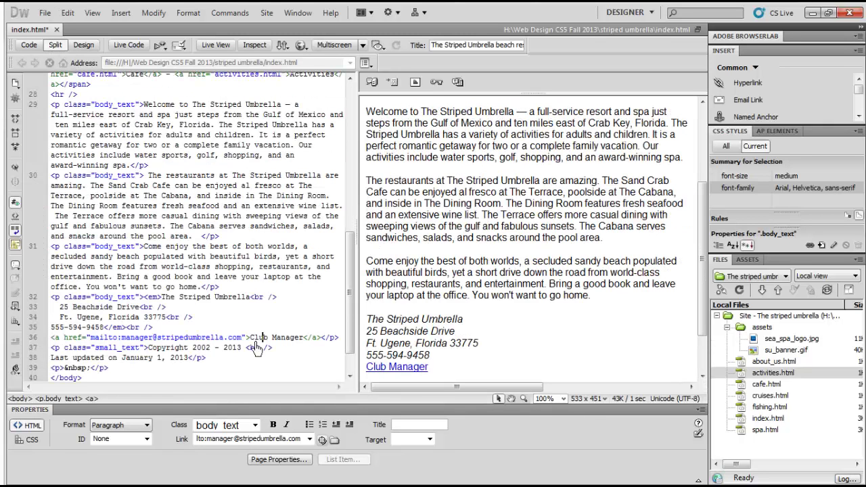
drag(51, 341, 349, 351)
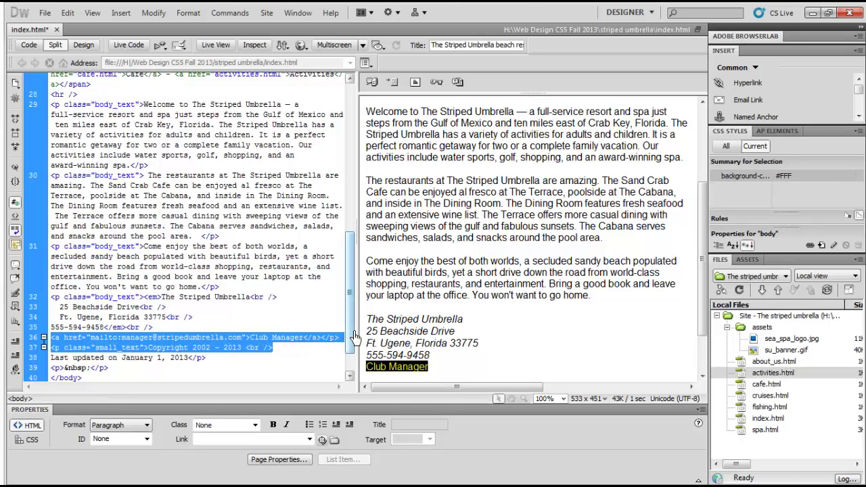